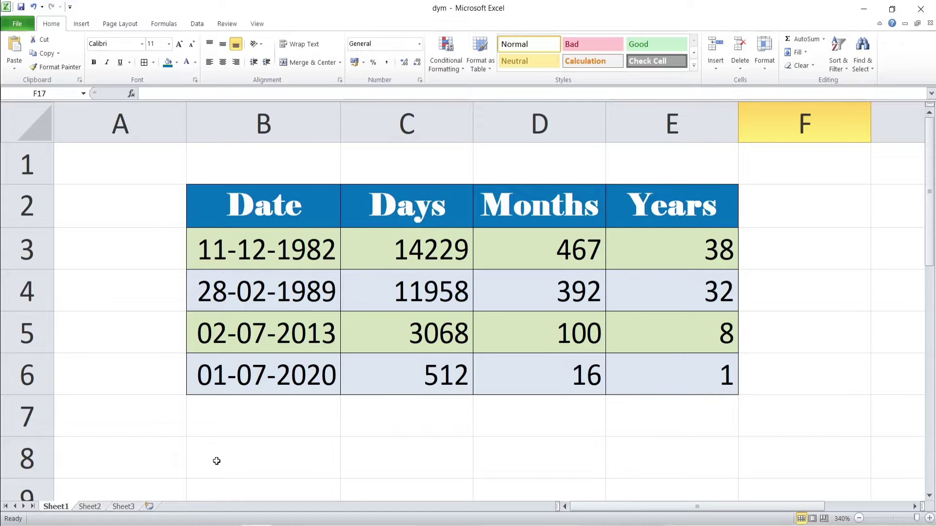
Step: Go to Sheet2's date table and select C3, the first Days cell
click(88, 506)
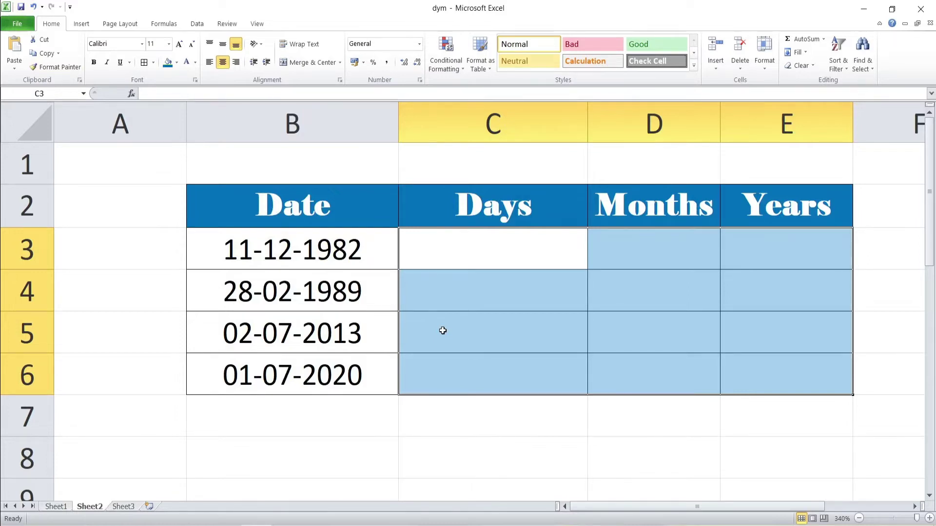
click(682, 243)
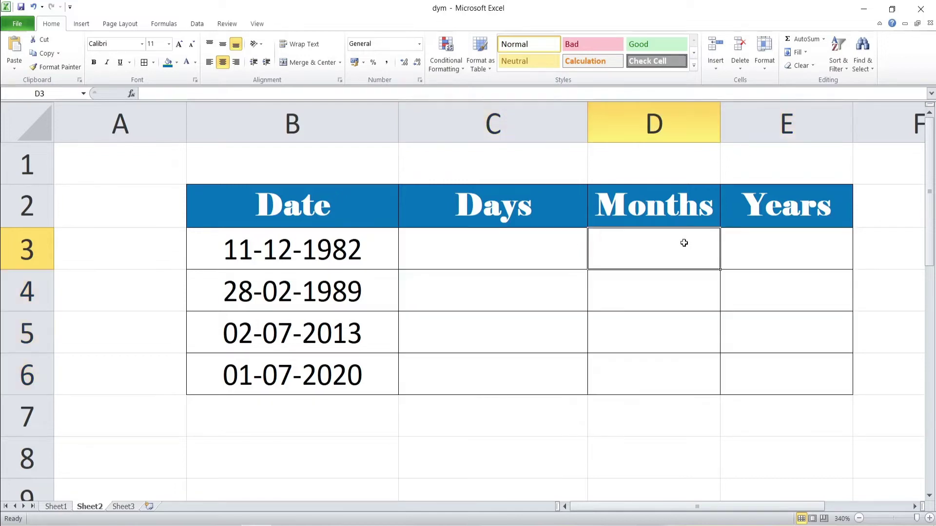
click(773, 258)
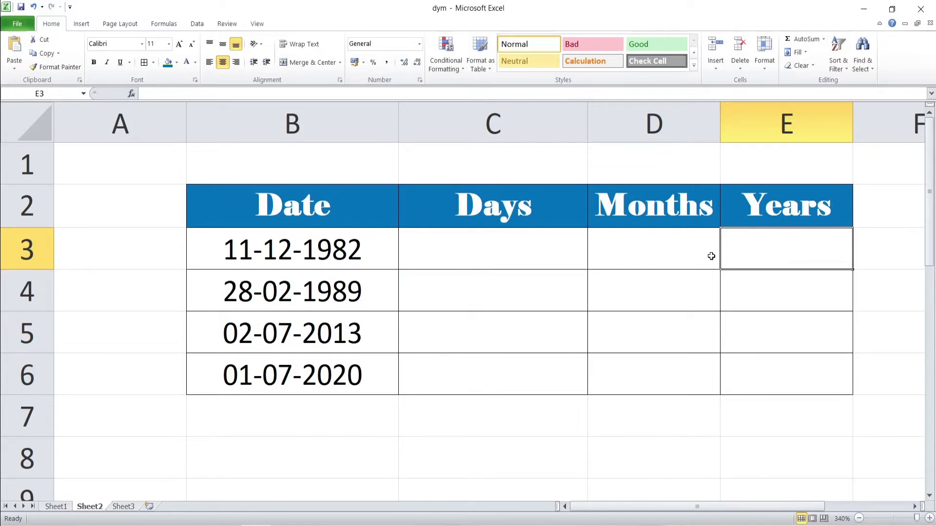
click(552, 255)
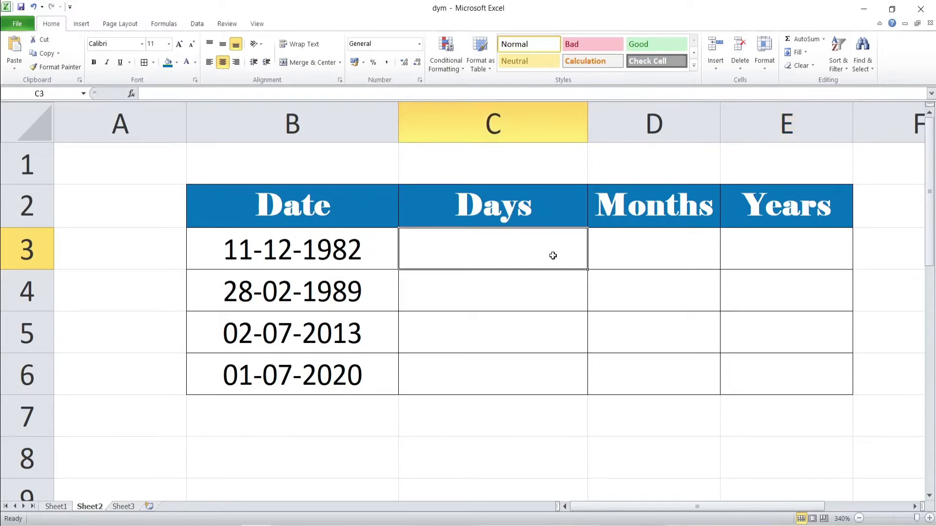
Step: Enter =DATEDIF(B3,TODAY(),"D") in C3 and fill it down to C6
text(=DATEDIF()
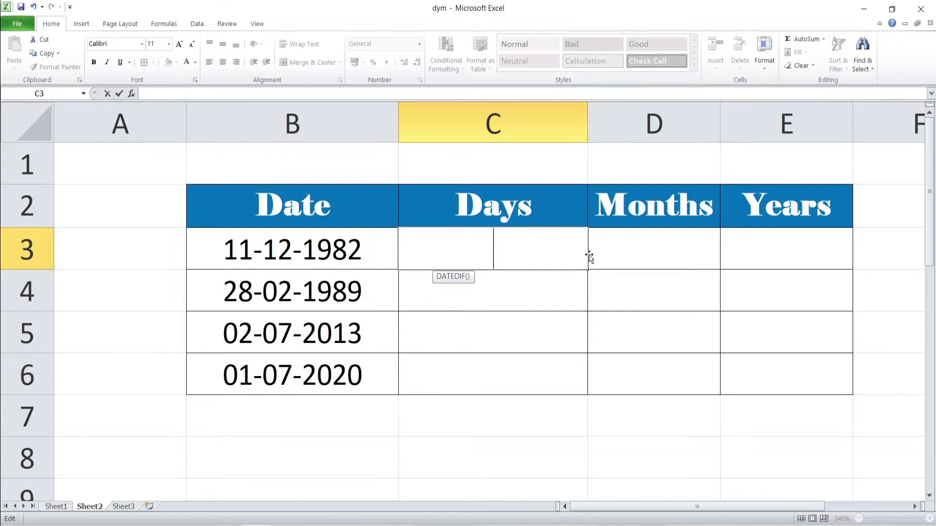
text(=)
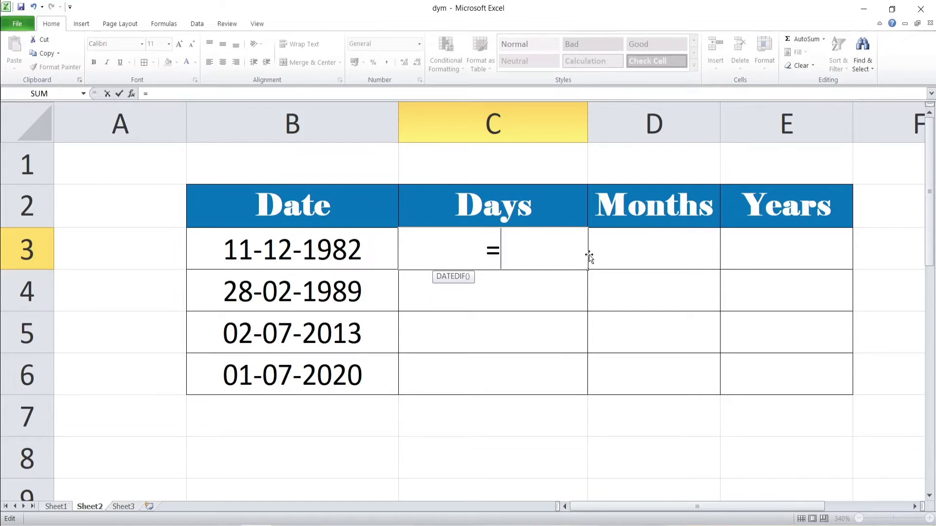
text(date)
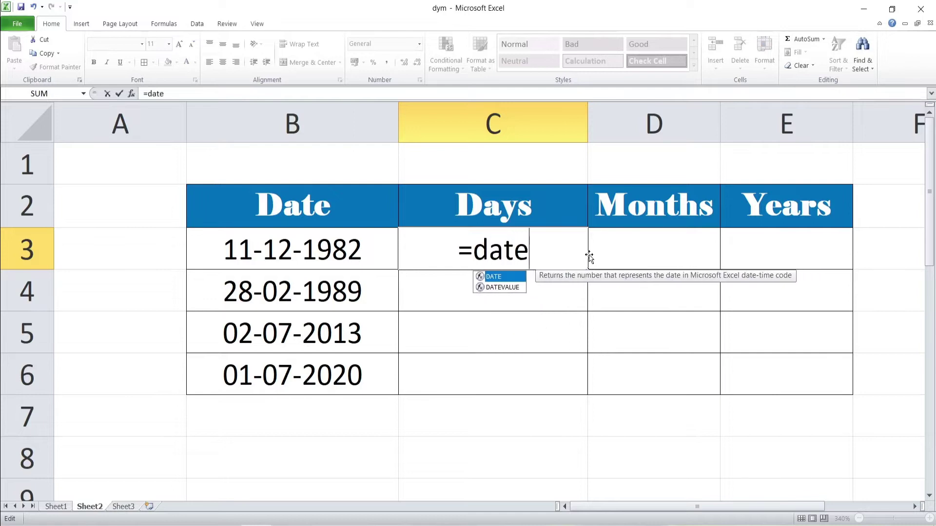
text(dif()
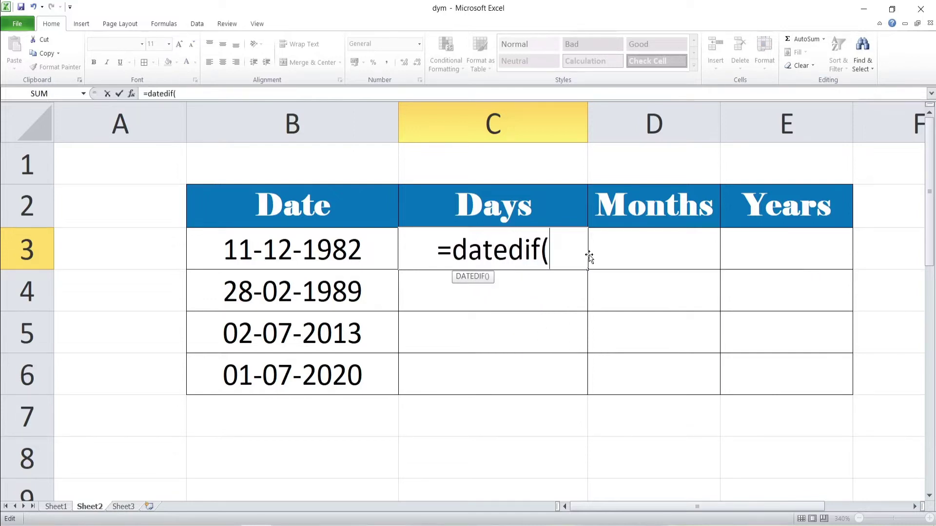
click(278, 256)
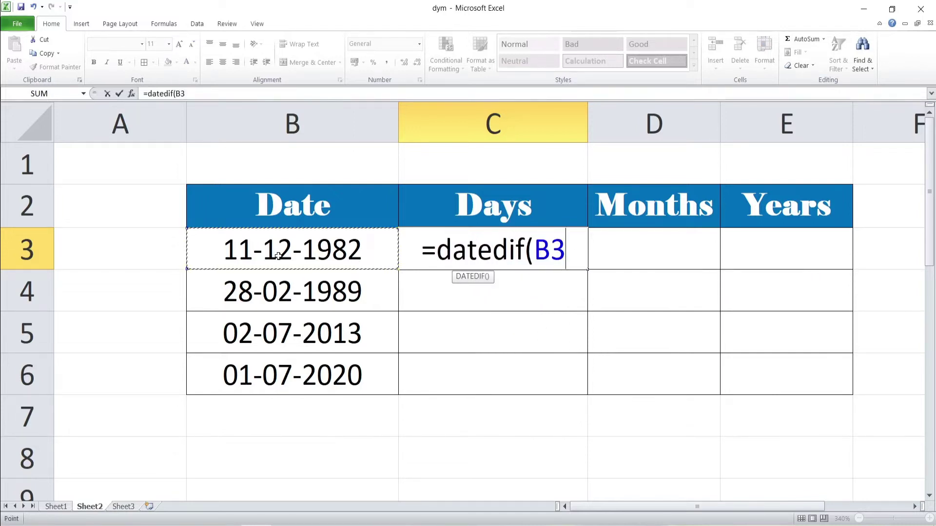
text(,)
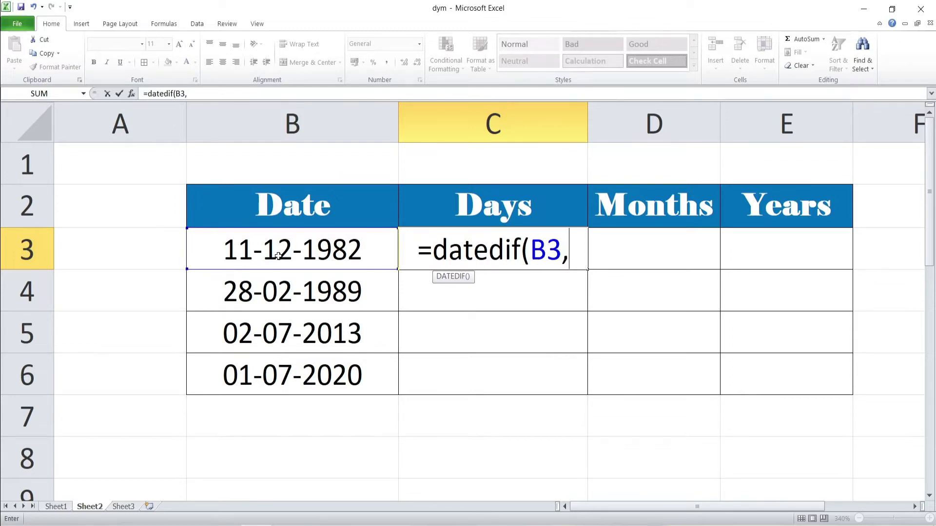
text(to)
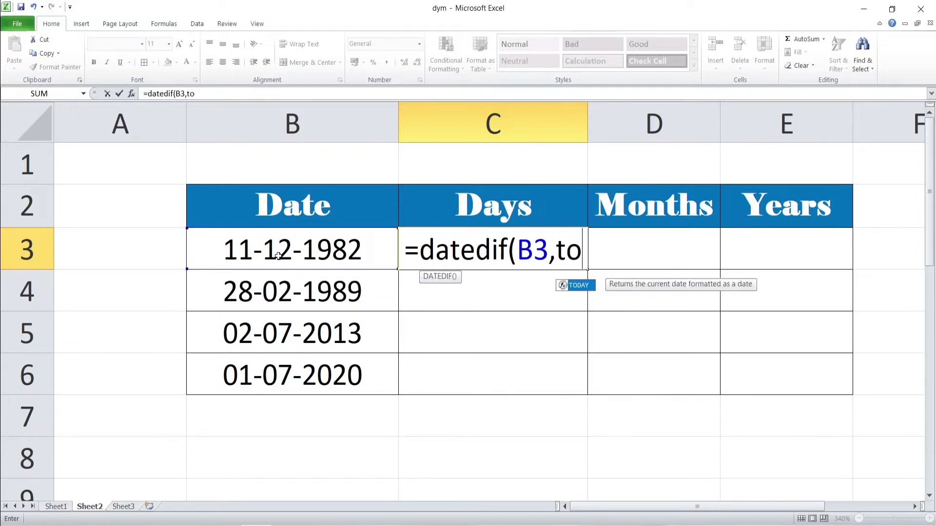
text(da)
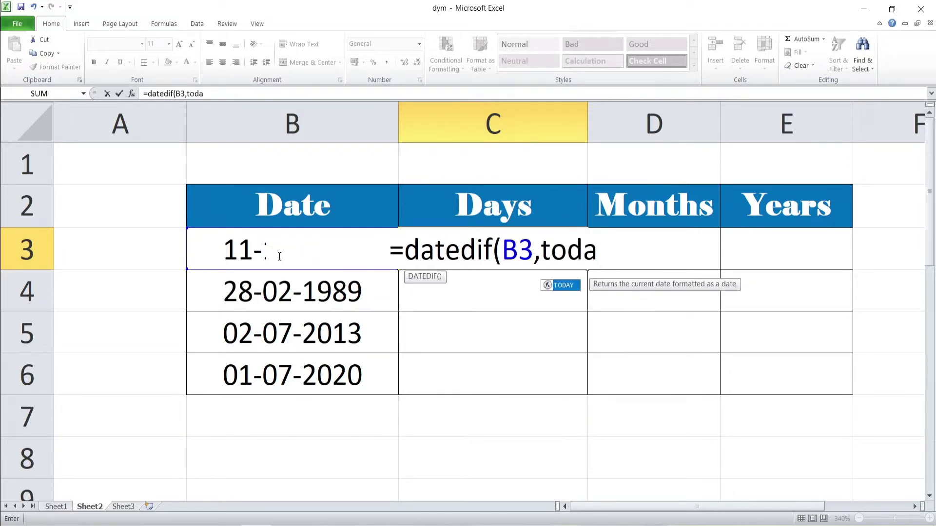
text(y())
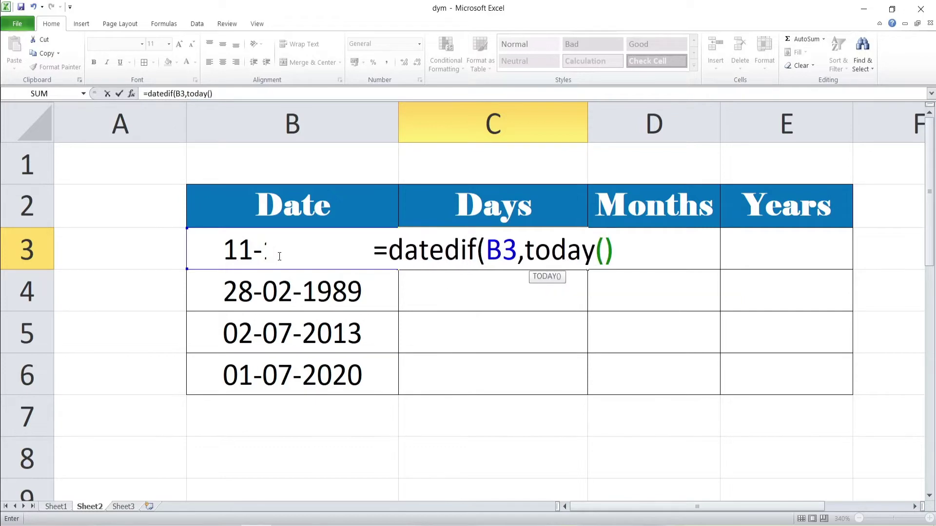
text(,)
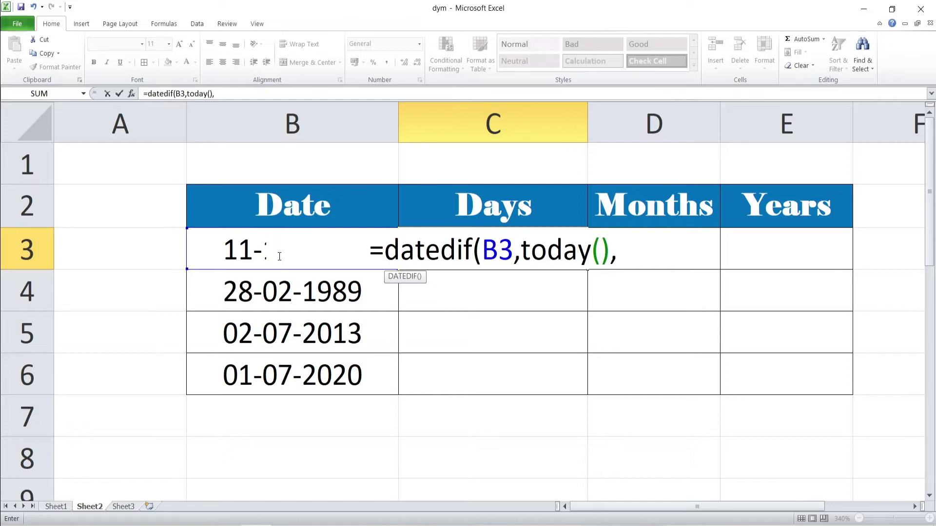
text("D)
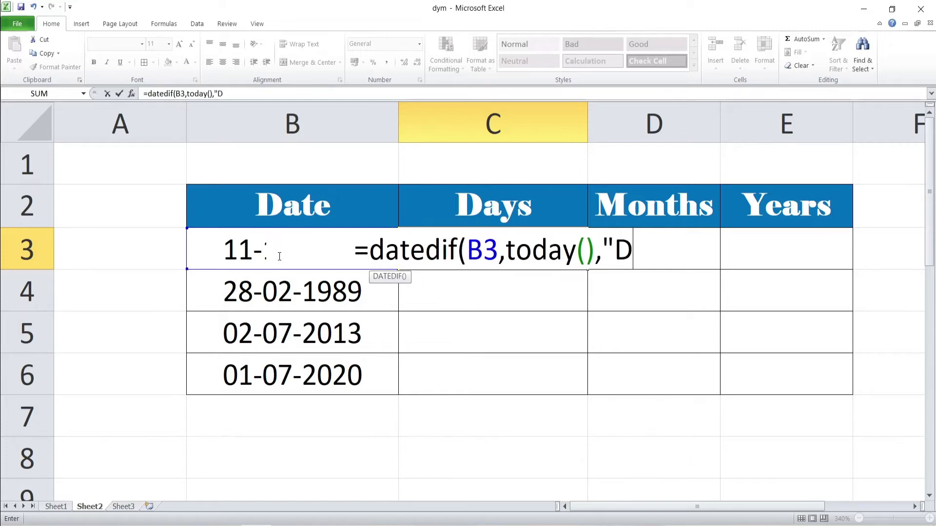
text("))
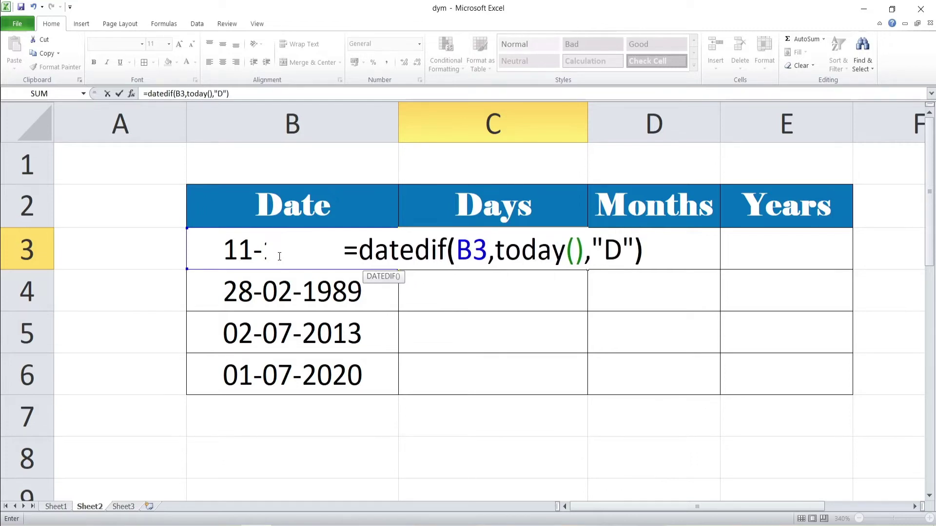
key(Return)
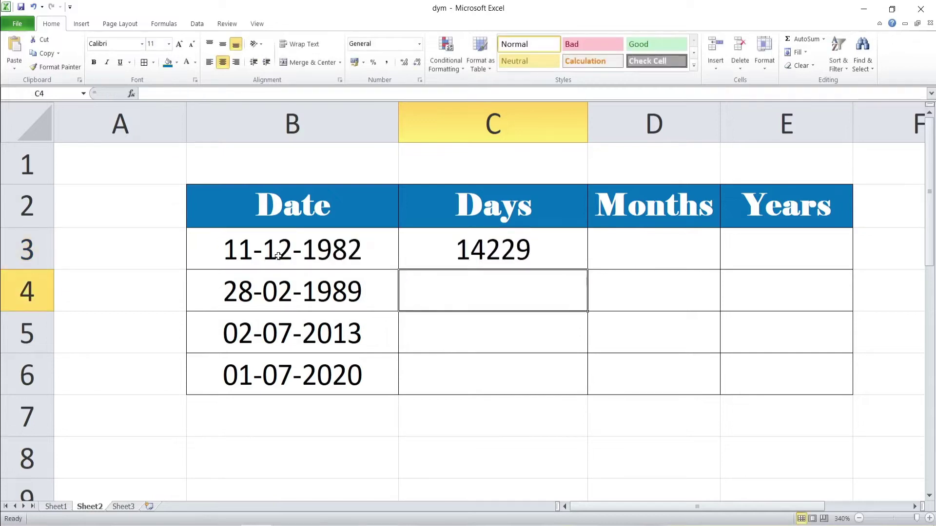
click(530, 251)
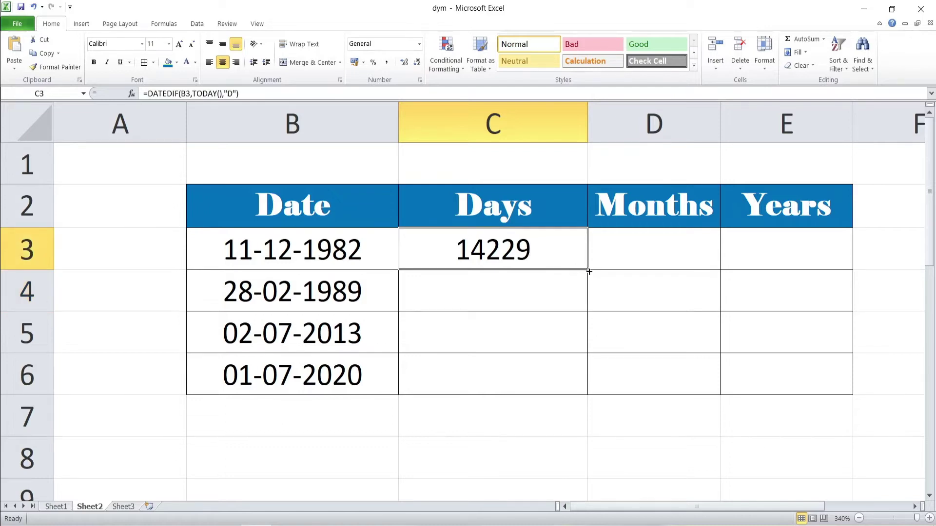
drag(588, 271, 589, 388)
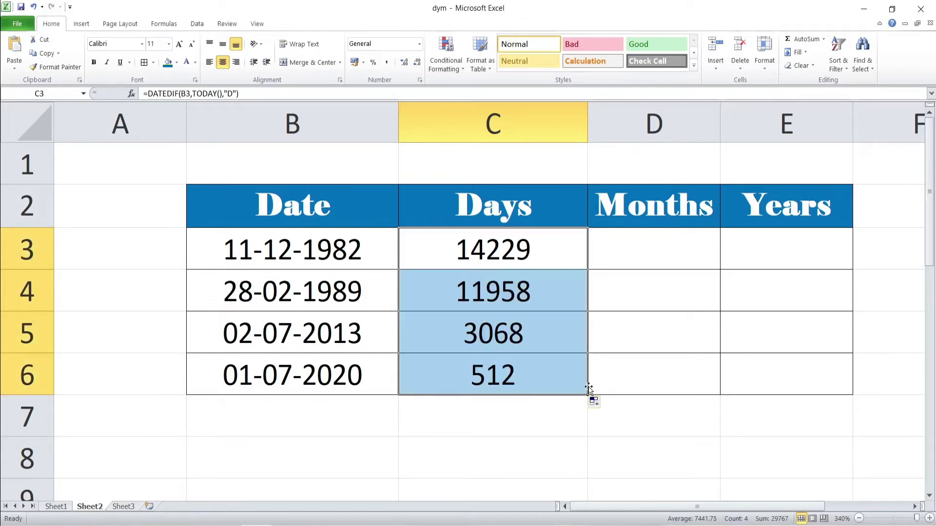
Step: Enter =DATEDIF(B3,TODAY(),"M") in D3 to get 467 months
click(652, 247)
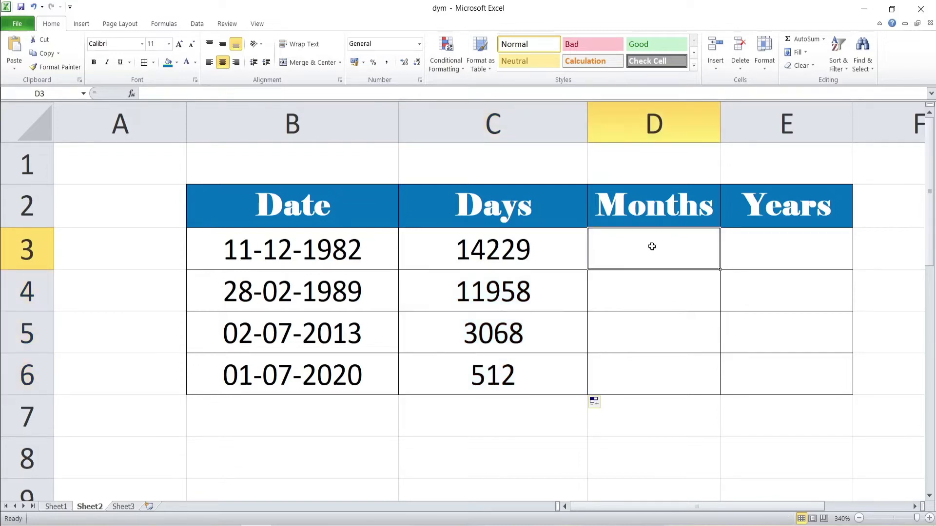
text(=)
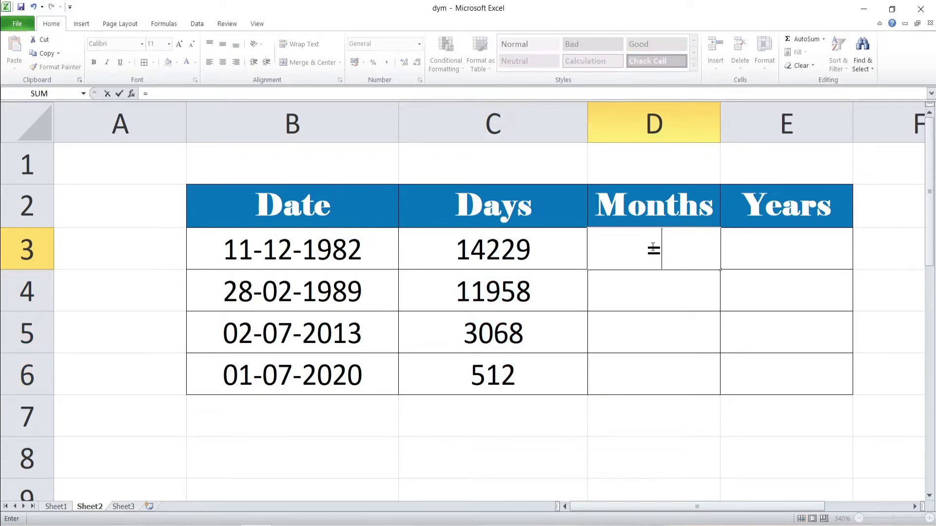
text(date)
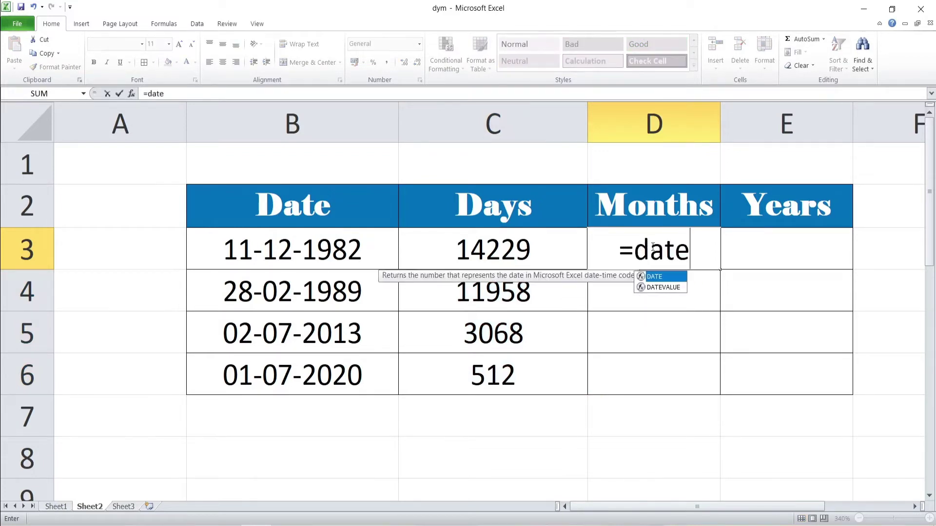
text(dif()
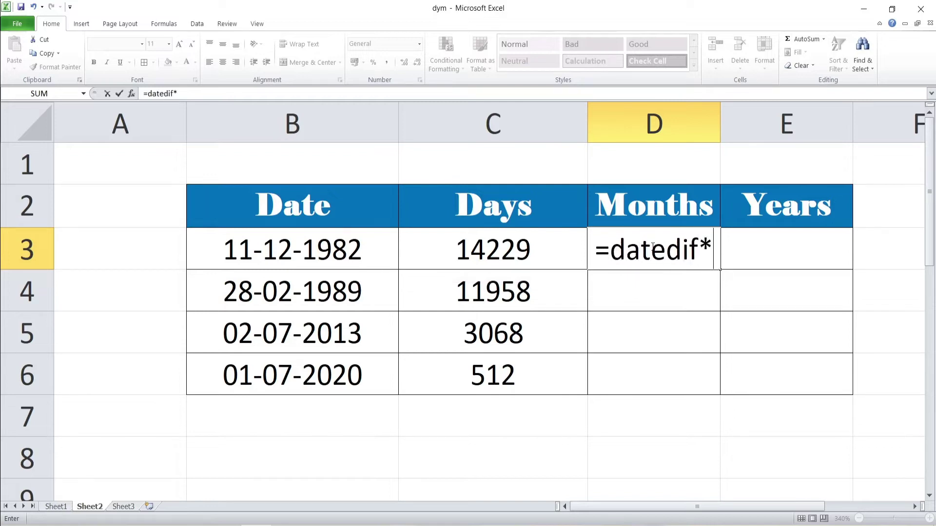
click(323, 247)
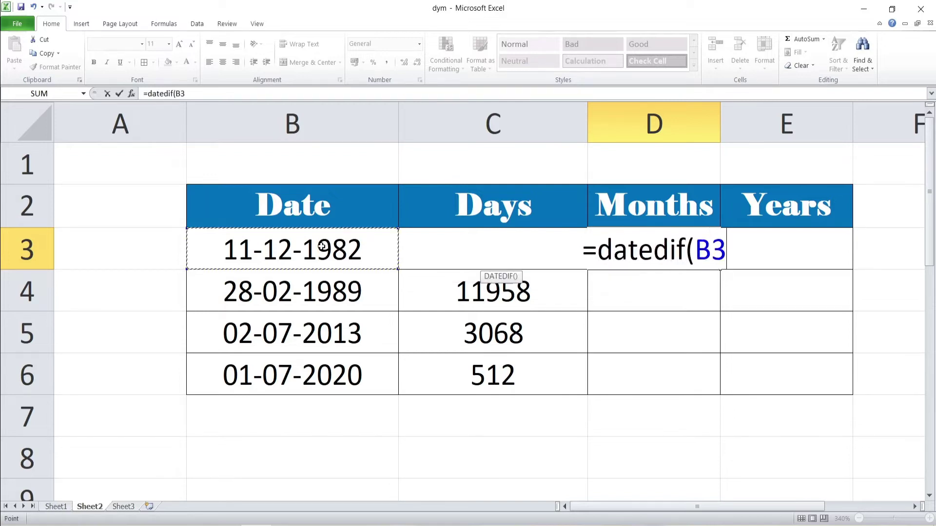
text(,)
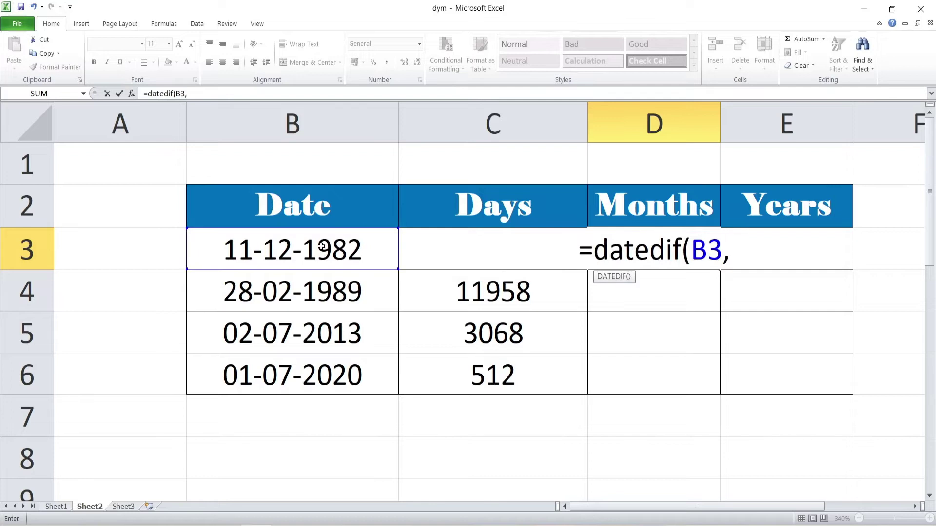
text(ta)
key(BackSpace)
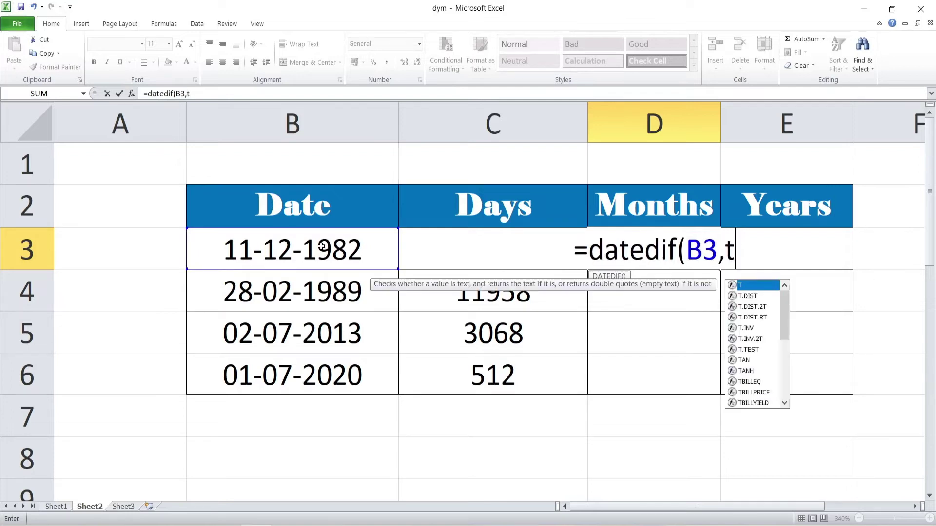
text(oday().)
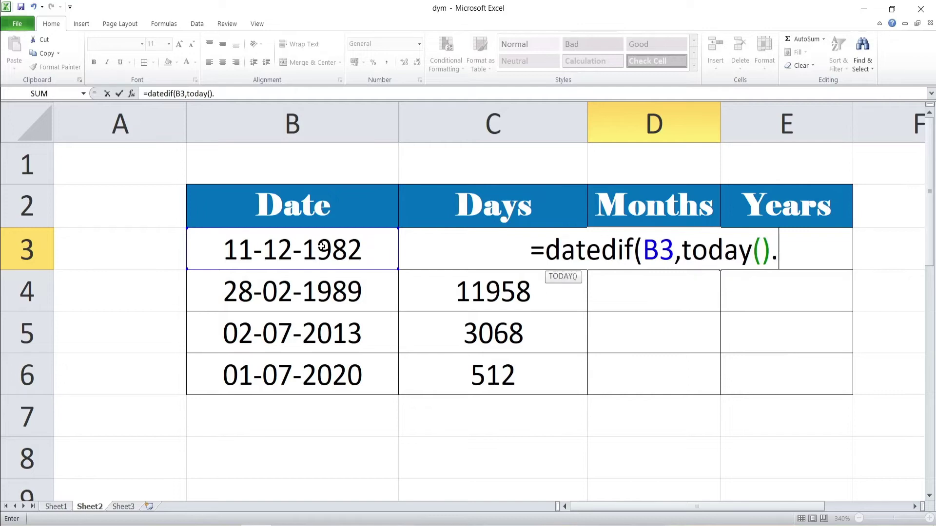
key(BackSpace)
text(,")
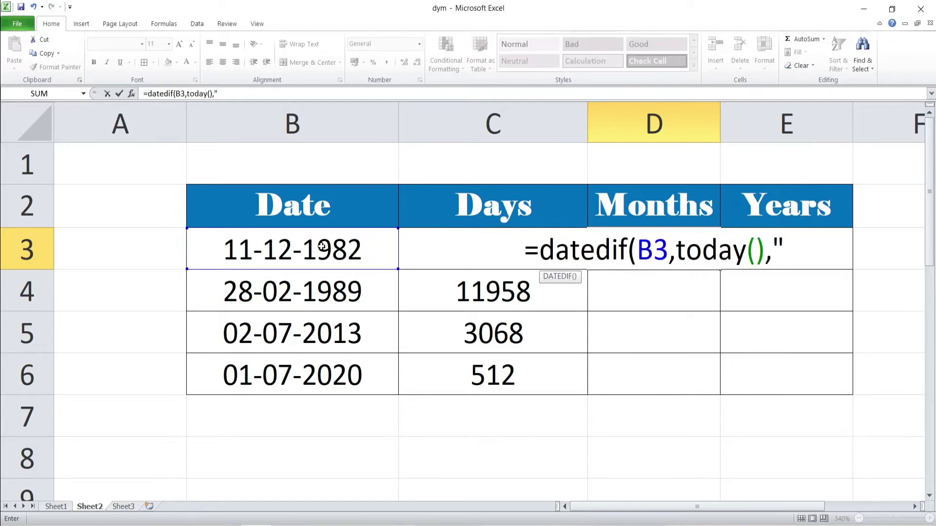
text(M)
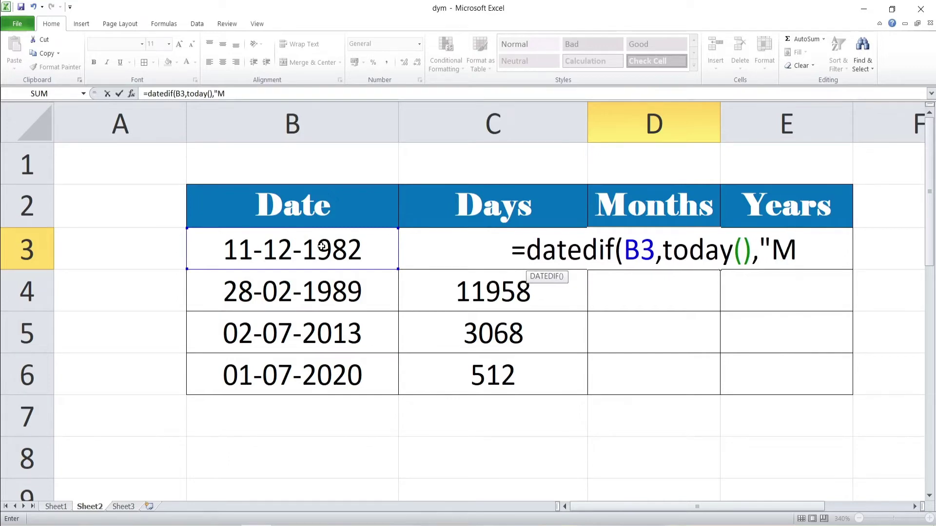
text("))
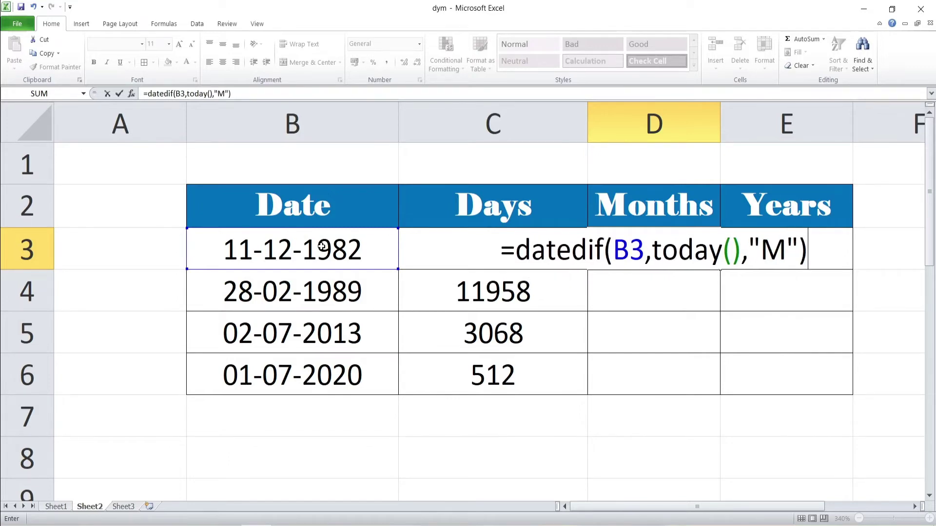
key(Return)
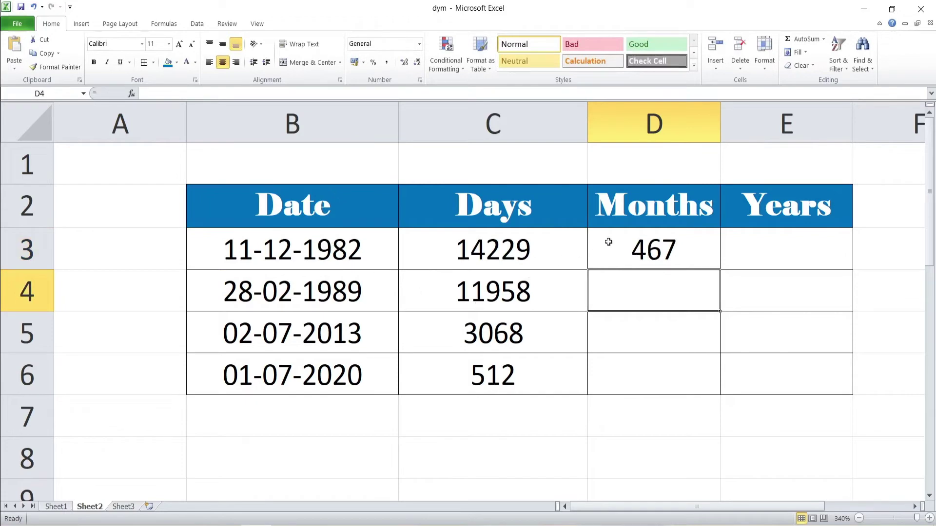
Step: Fill D3's months formula down to D6, giving 392, 100 and 16
click(629, 243)
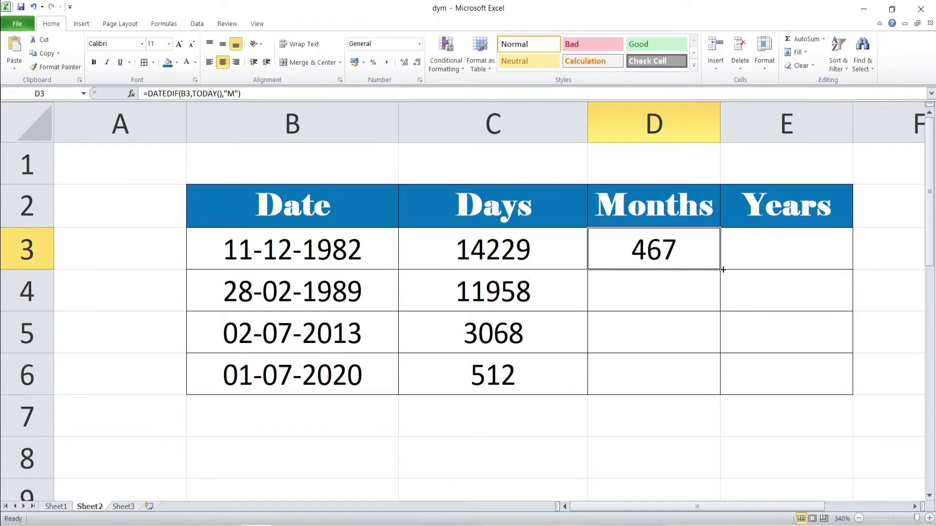
drag(720, 269, 711, 393)
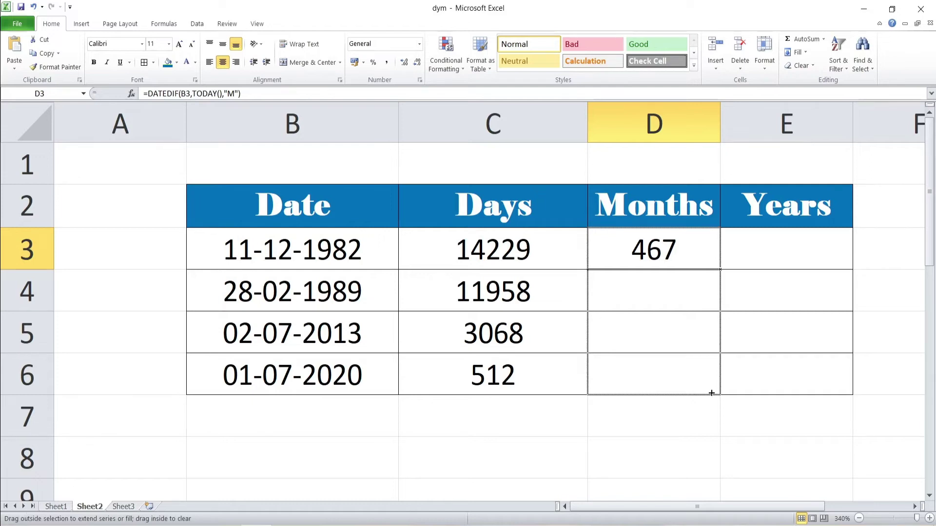
drag(712, 393, 712, 393)
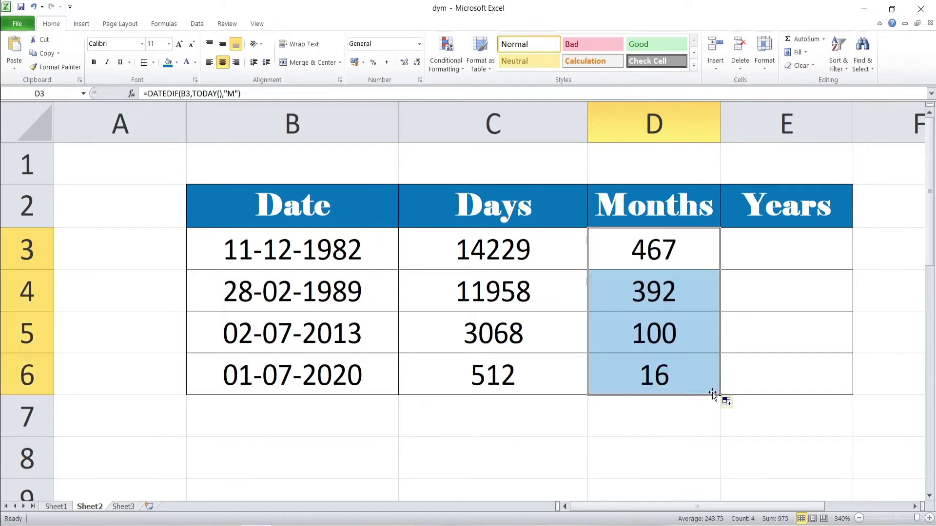
click(755, 250)
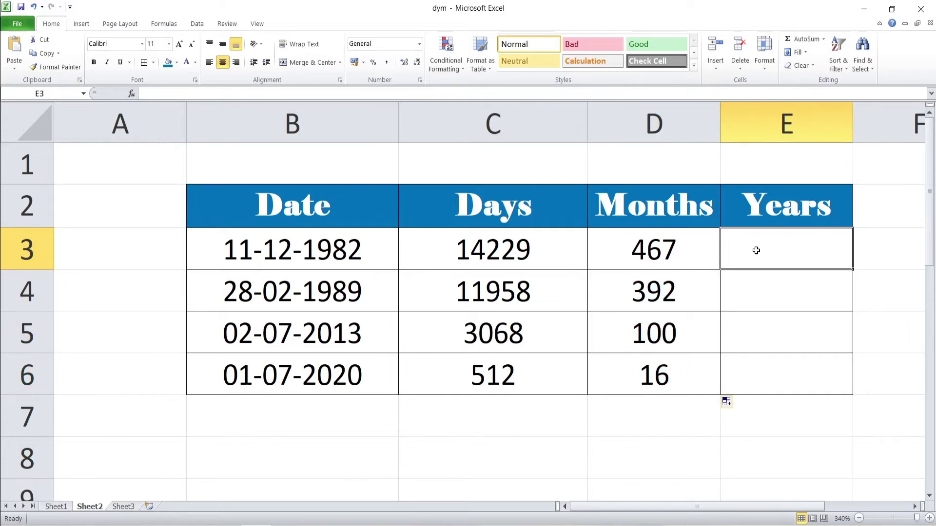
Step: Enter =DATEDIF(B3,TODAY(),"Y") in E3 to get 38 years
text(=)
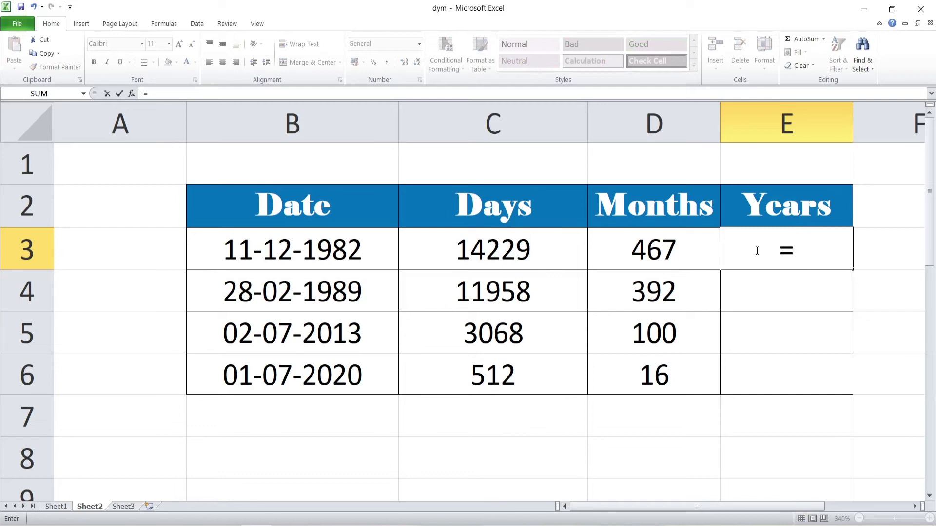
text(da)
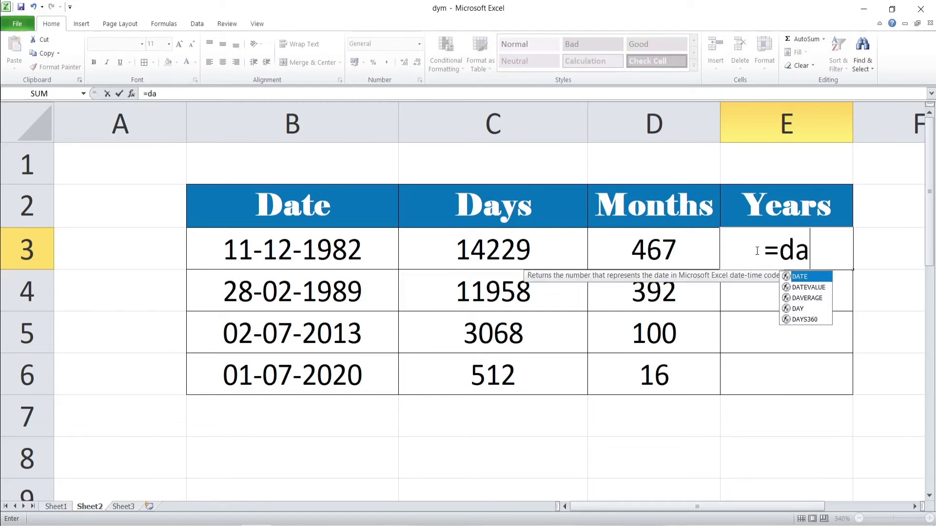
text(tedif()
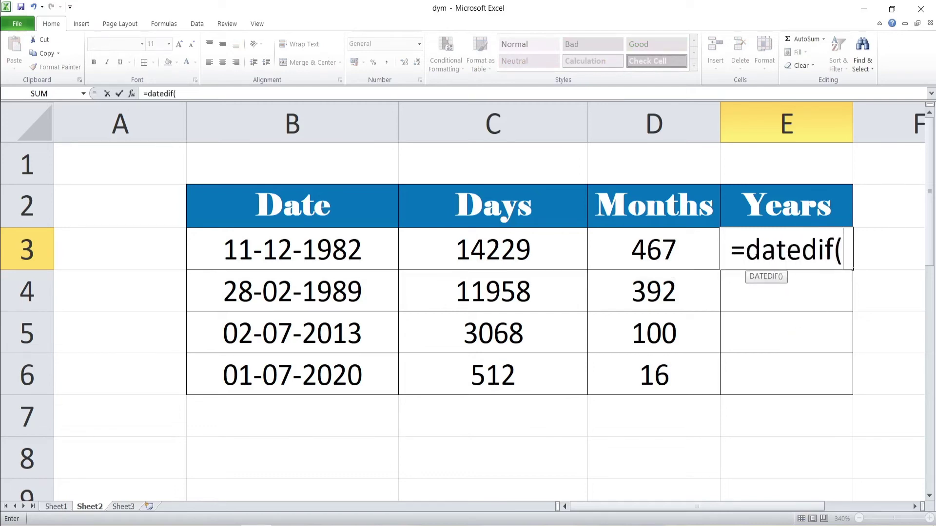
click(321, 248)
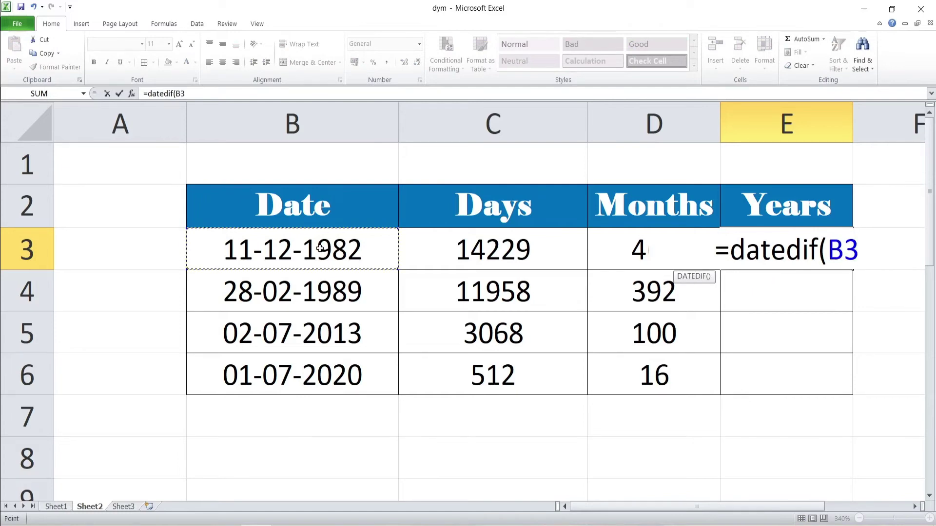
text(,)
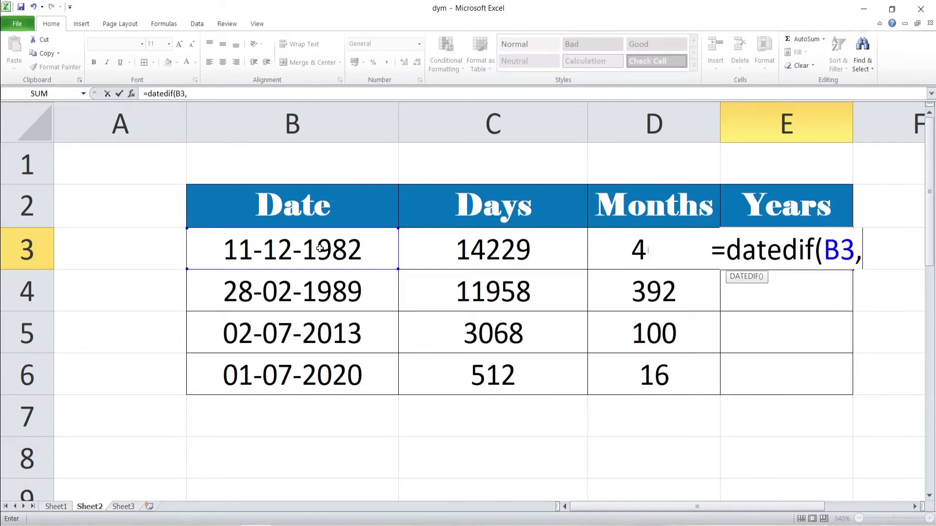
text(toda)
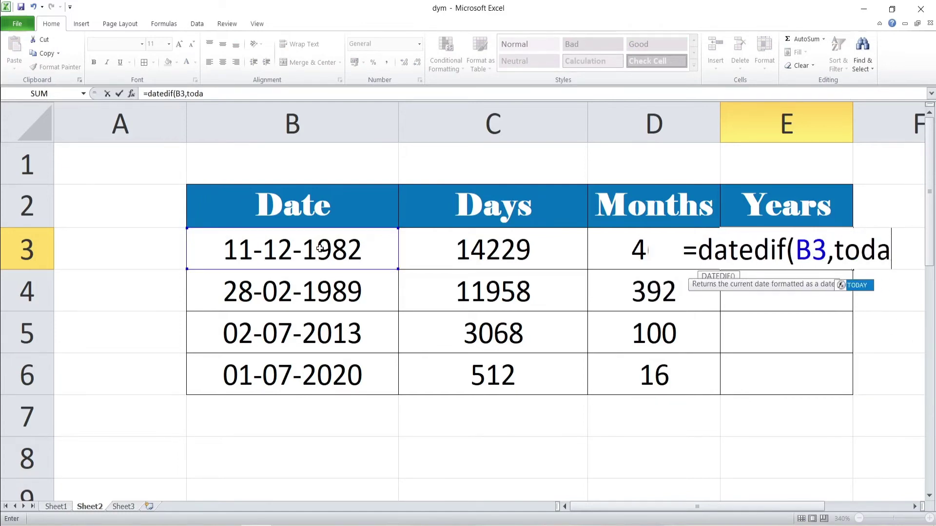
text(y(),)
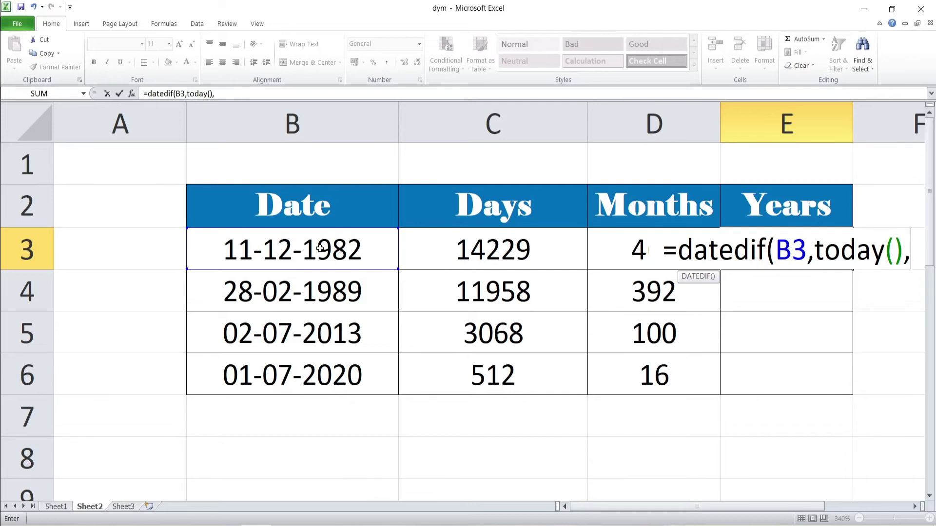
text("Y)
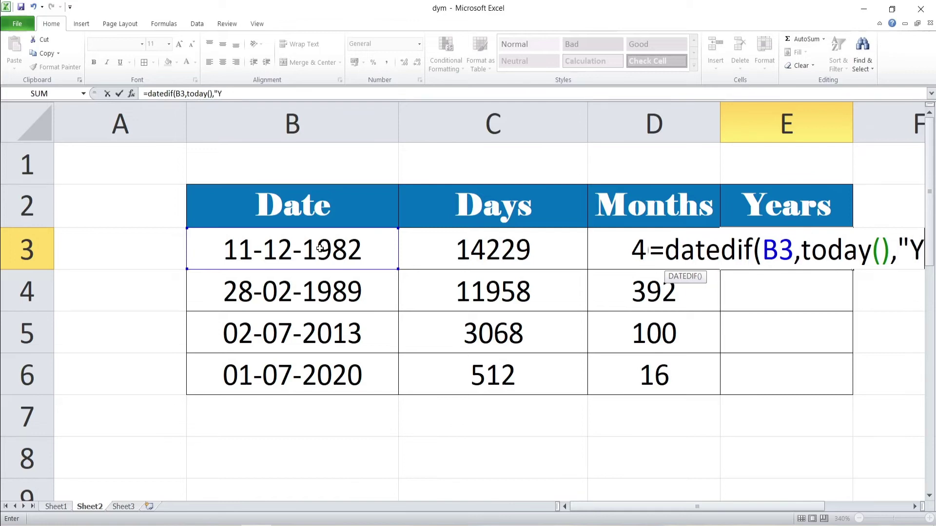
text(")
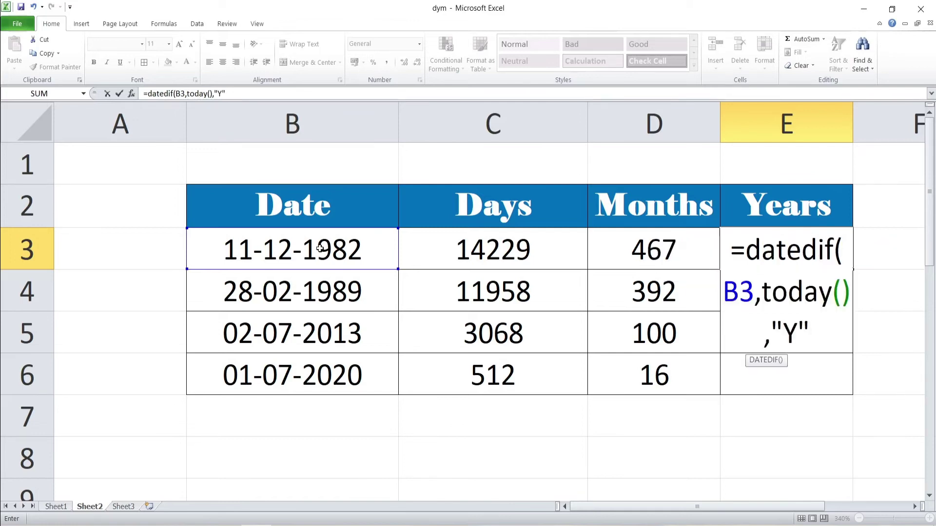
text())
key(Return)
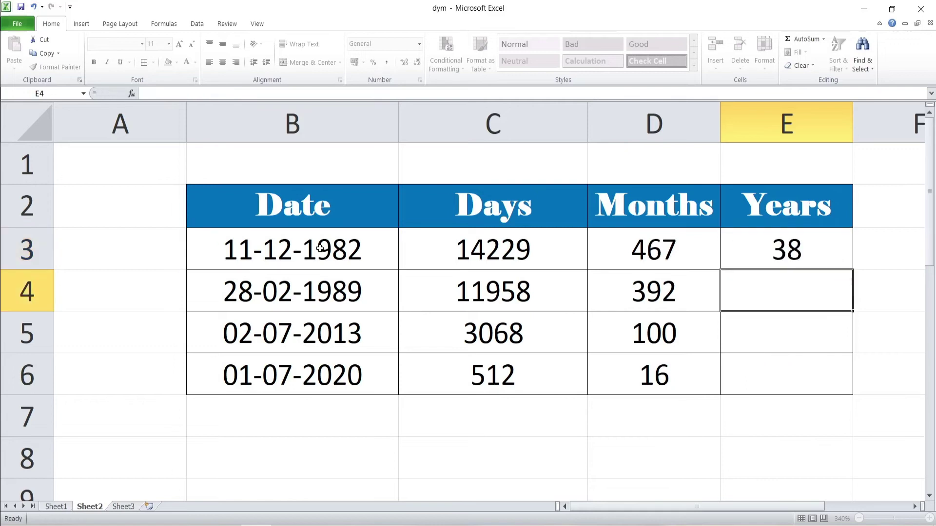
Step: Fill E3's years formula down to E6, giving 32, 8 and 1
click(860, 247)
click(825, 259)
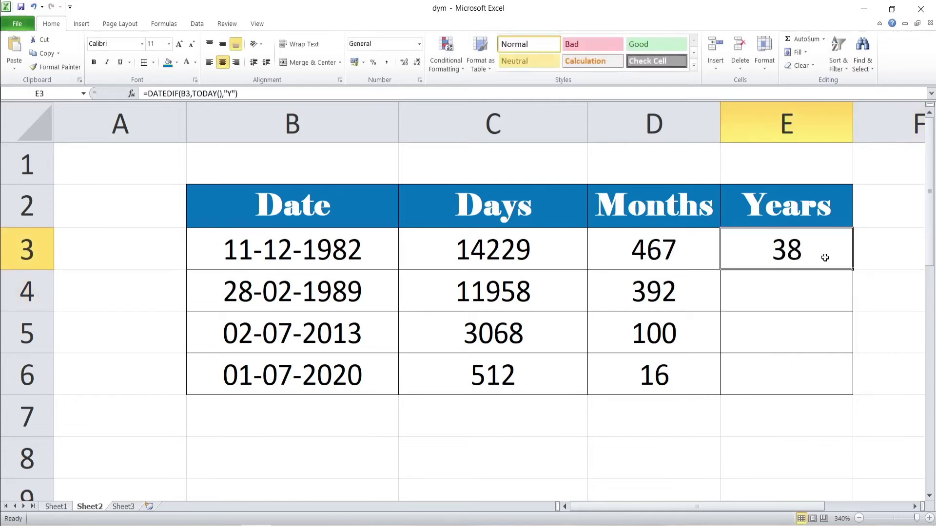
drag(854, 270, 854, 388)
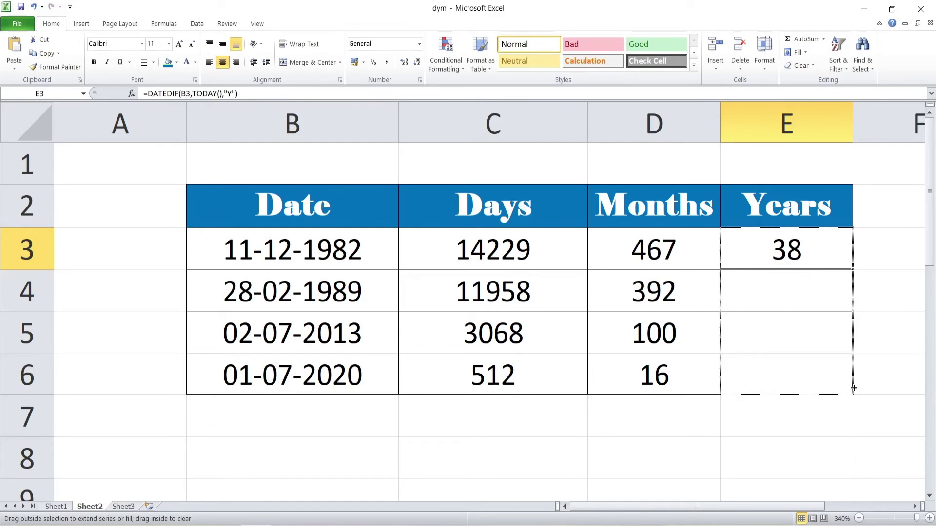
drag(853, 388, 854, 390)
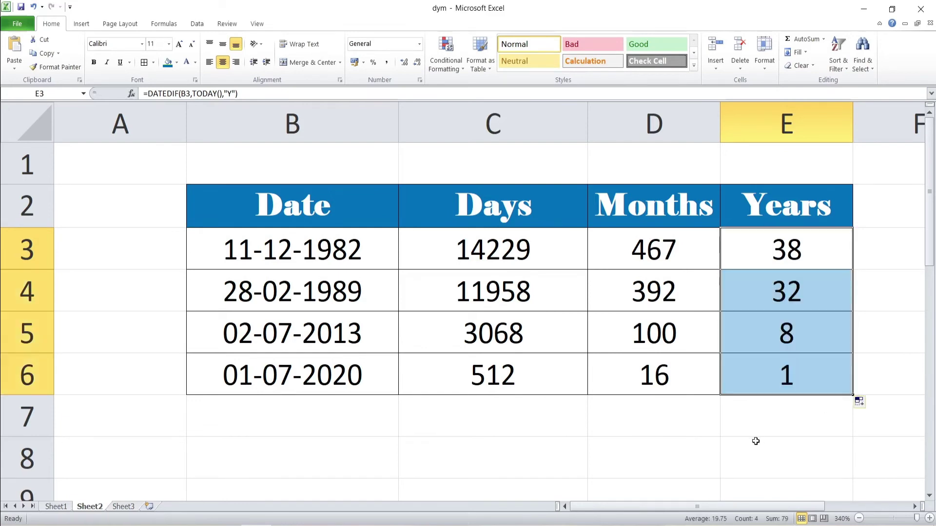
click(735, 442)
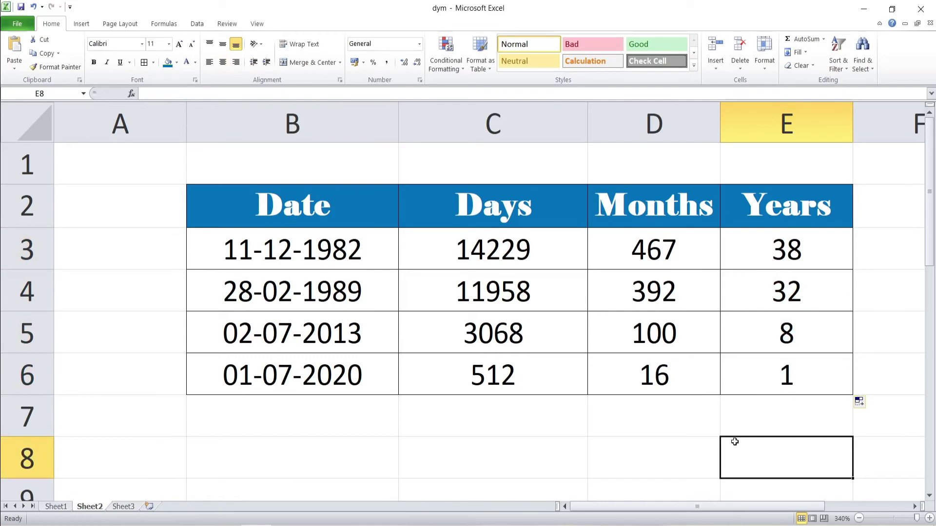